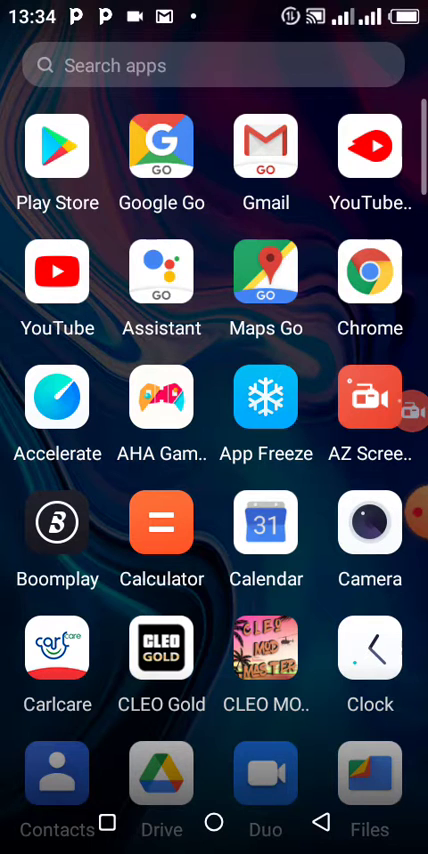
pyautogui.scroll(-3, 214, 450)
pyautogui.scroll(-3, 214, 450)
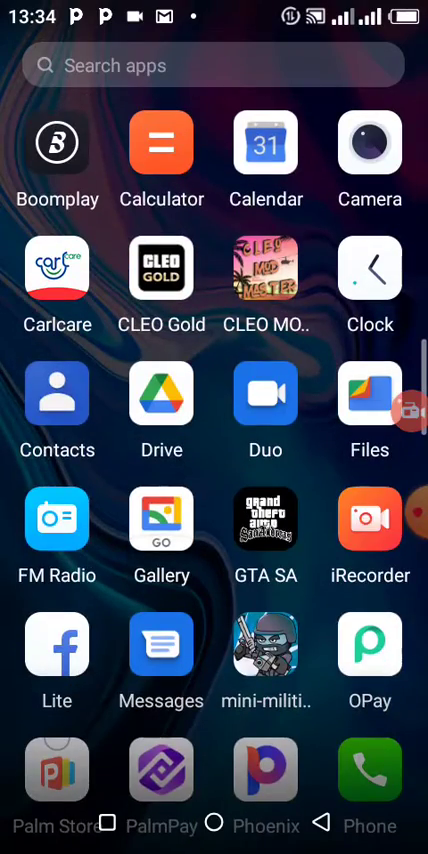
pyautogui.scroll(-4, 214, 450)
pyautogui.scroll(-2, 214, 450)
pyautogui.scroll(-4, 214, 450)
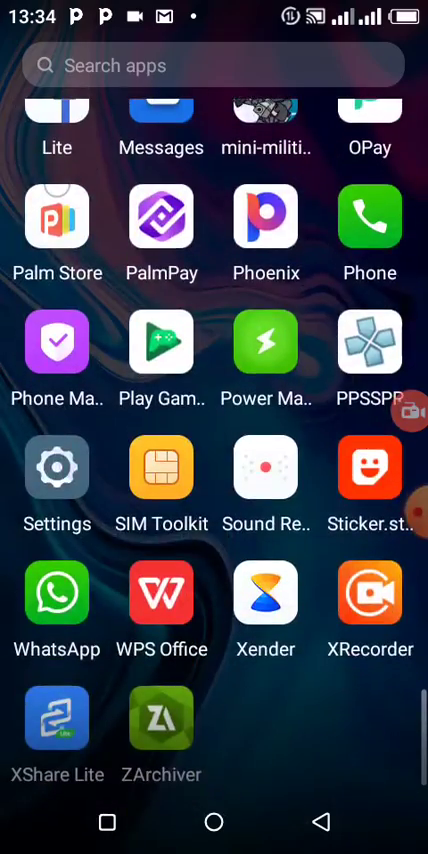
pyautogui.scroll(4, 214, 450)
pyautogui.scroll(3, 214, 450)
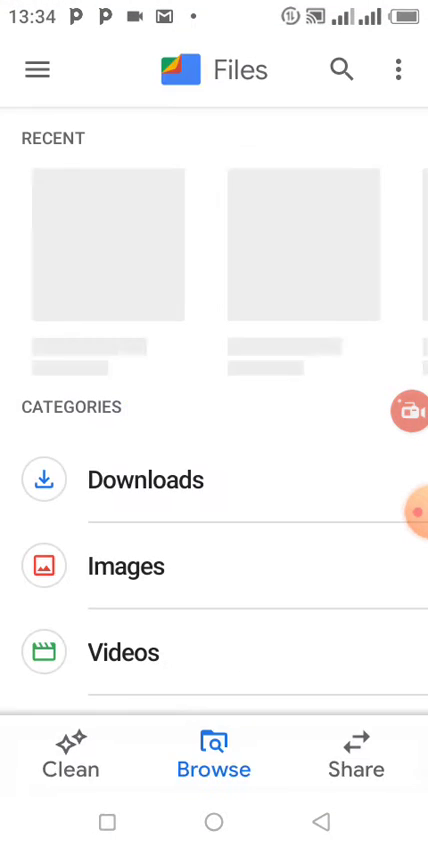
pyautogui.scroll(-5, 214, 450)
# Browse to Internal Storage > Android > obb and peek inside com.rockstargames.gtasa before returning
pyautogui.click(170, 636)
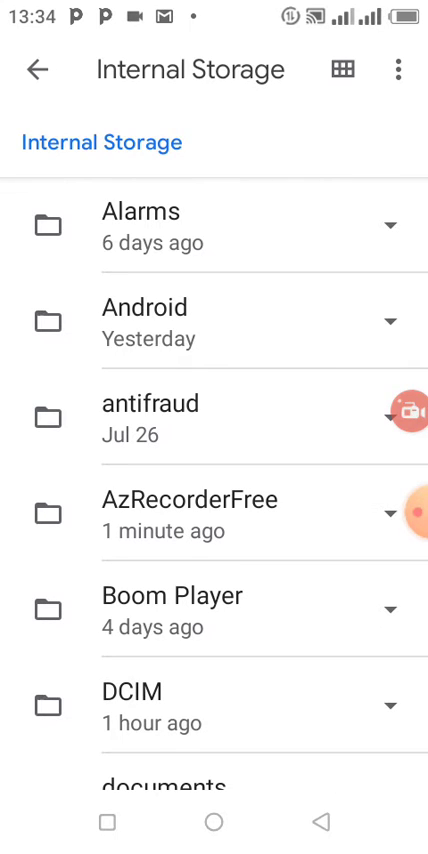
pyautogui.click(144, 321)
pyautogui.click(123, 418)
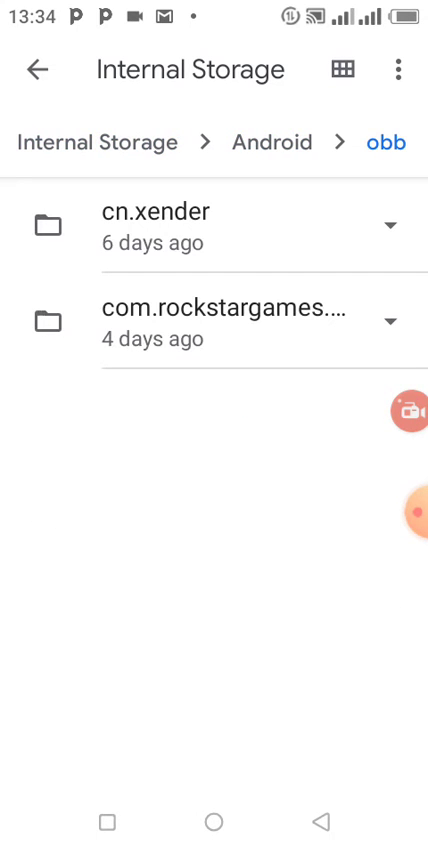
pyautogui.click(223, 321)
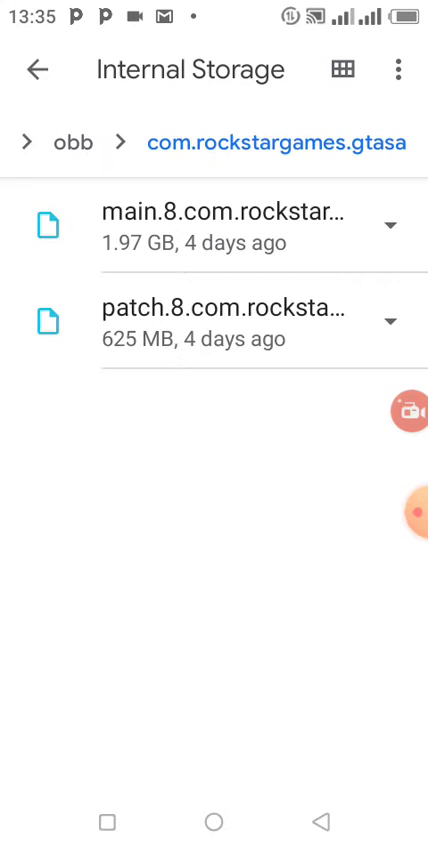
pyautogui.press('Escape')
# Rename the com.rockstargames.gtasa folder to 'com.rockstargames.gtasa 1'
pyautogui.click(180, 321)
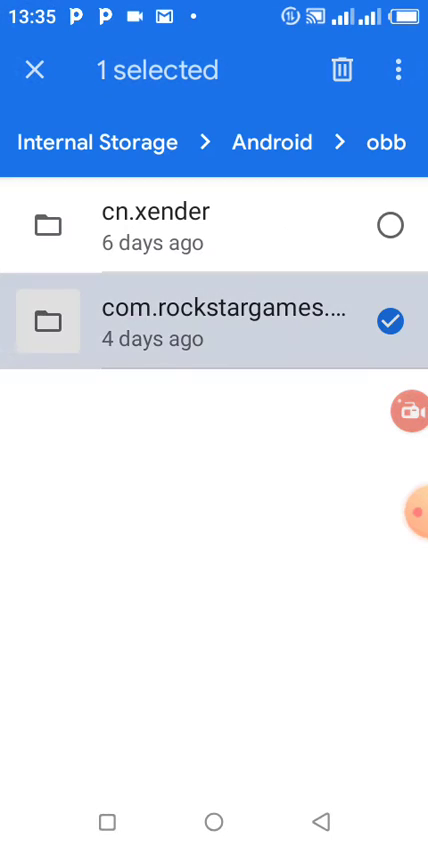
pyautogui.click(398, 69)
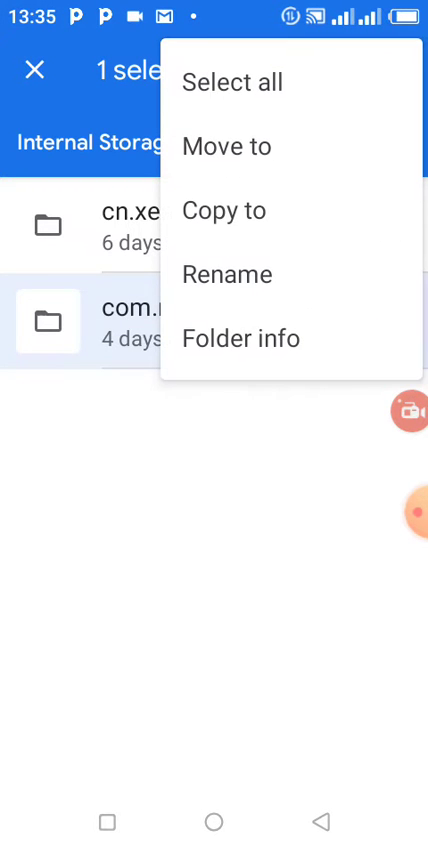
pyautogui.click(227, 274)
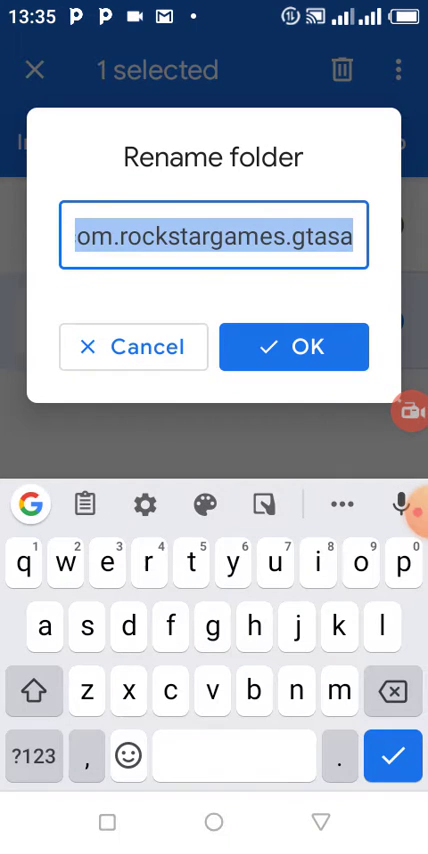
pyautogui.click(352, 236)
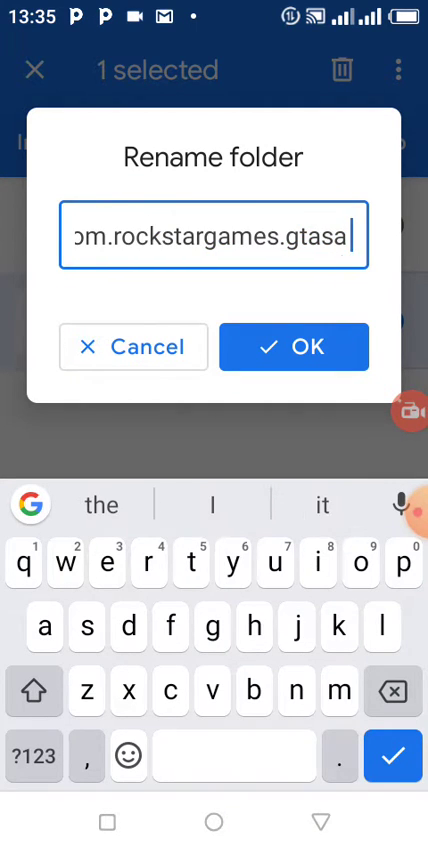
pyautogui.click(34, 756)
pyautogui.write('1')
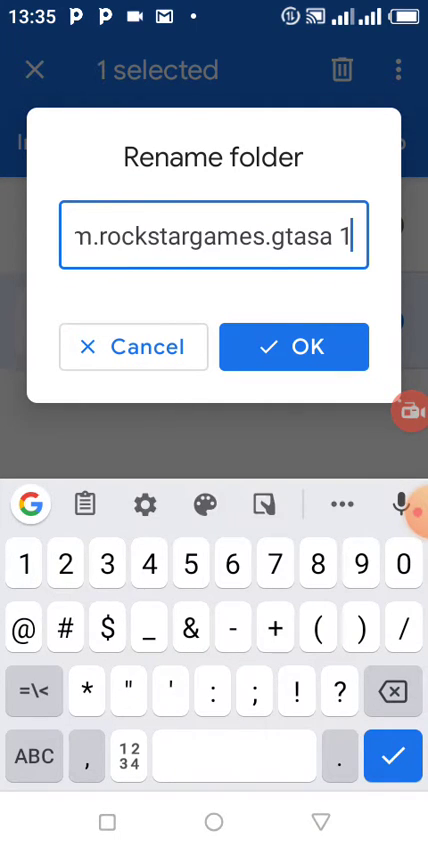
pyautogui.click(393, 756)
pyautogui.click(294, 498)
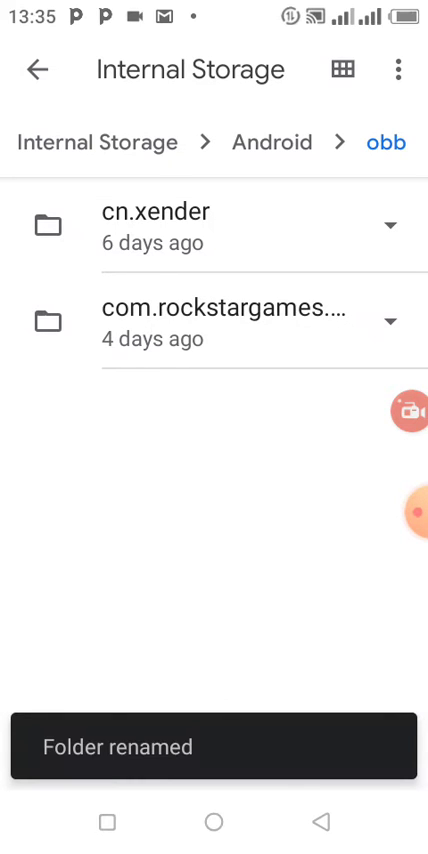
# Back out of obb and internal storage to exit Files to the app drawer
pyautogui.click(320, 822)
pyautogui.click(320, 822)
pyautogui.click(320, 822)
pyautogui.click(213, 822)
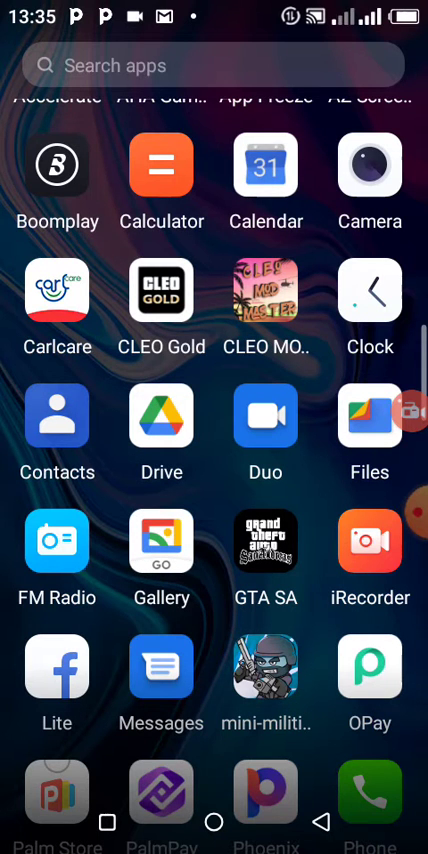
# Uninstall the GTA SA app from its launcher icon's menu
pyautogui.click(161, 541)
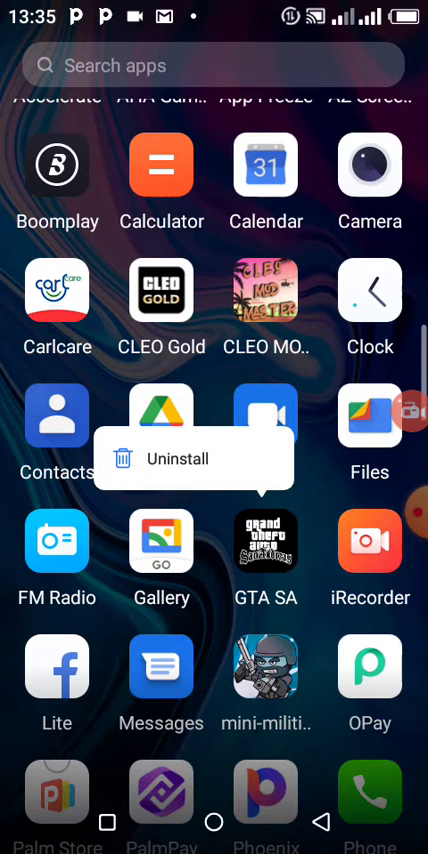
pyautogui.click(179, 458)
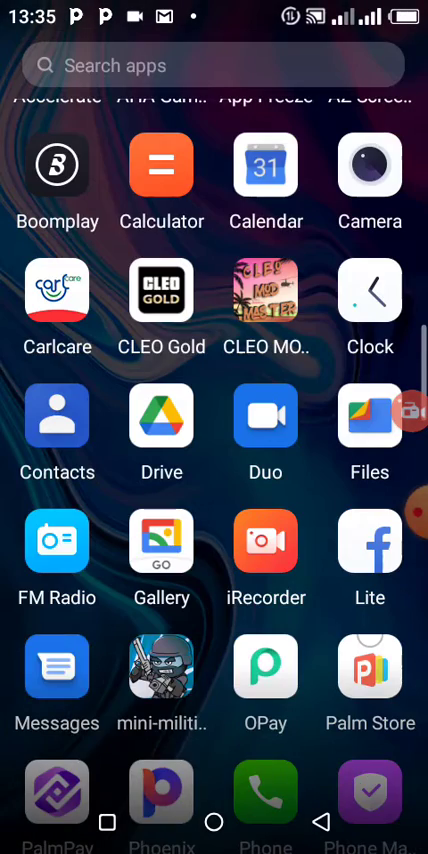
pyautogui.scroll(-3, 214, 450)
pyautogui.scroll(-3, 214, 450)
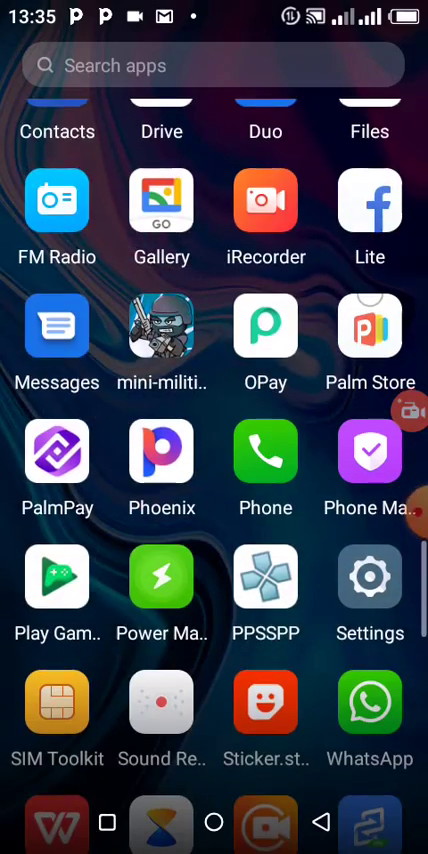
pyautogui.scroll(-2, 214, 450)
pyautogui.scroll(3, 214, 450)
pyautogui.scroll(2, 214, 450)
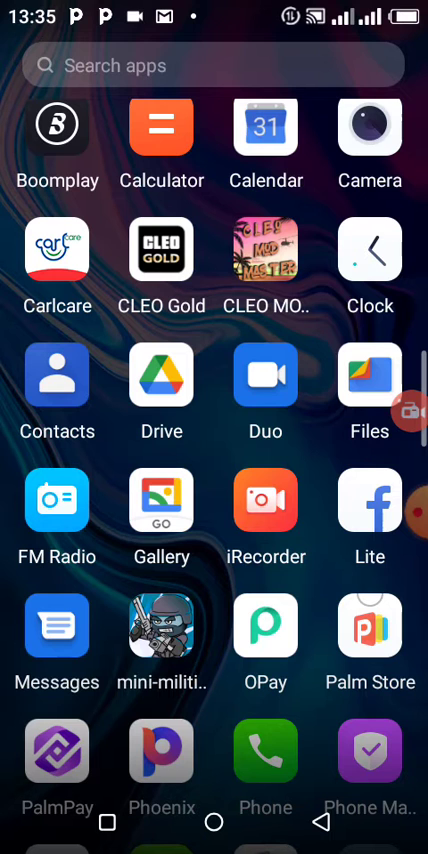
pyautogui.scroll(-4, 214, 450)
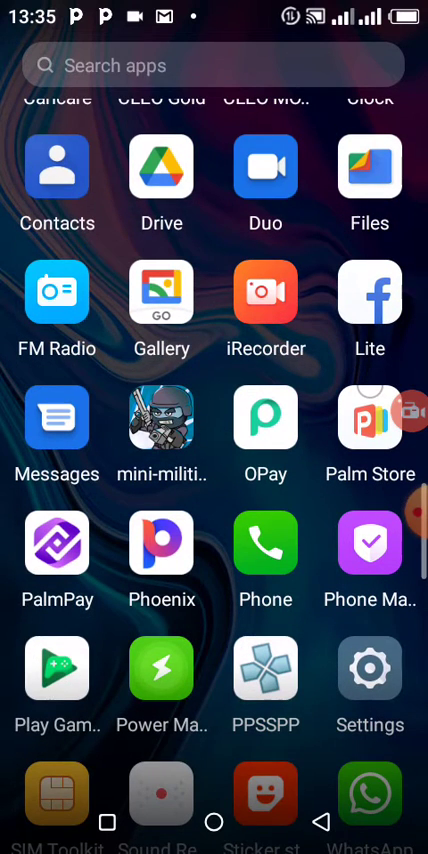
pyautogui.scroll(-3, 214, 450)
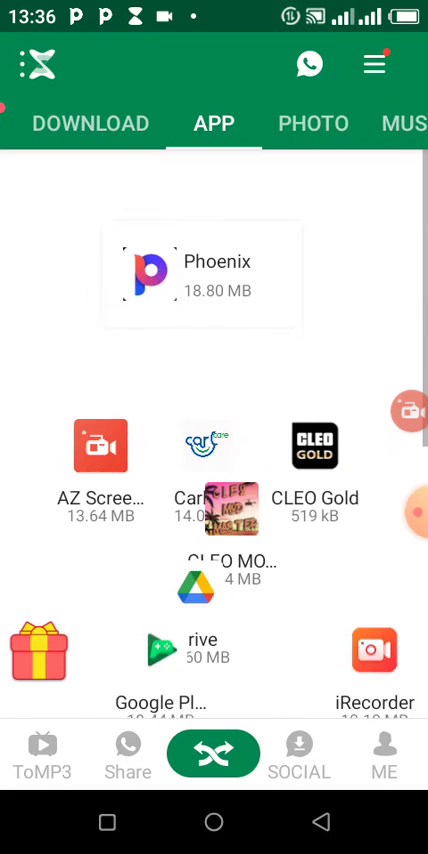
pyautogui.scroll(-8, 214, 450)
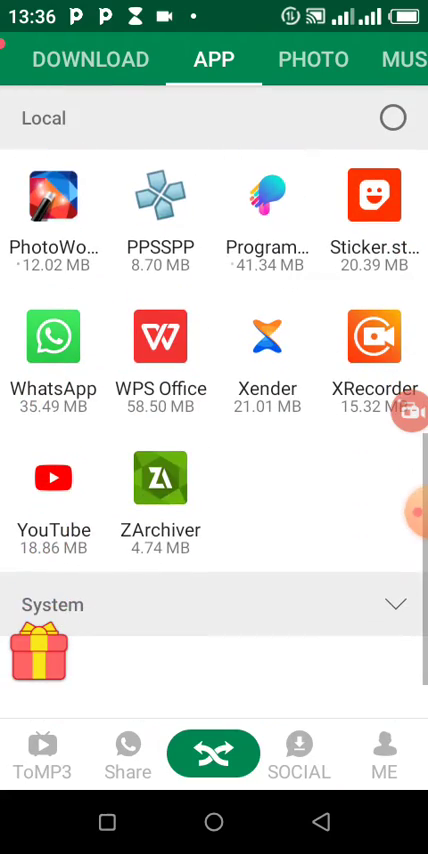
# Swipe from Xender's APP tab to FILE and open the Apks category listing stored APKs
pyautogui.moveTo(350, 400); pyautogui.dragTo(60, 400)
pyautogui.moveTo(350, 400); pyautogui.dragTo(60, 400)
pyautogui.moveTo(350, 400); pyautogui.dragTo(60, 400)
pyautogui.moveTo(214, 550); pyautogui.dragTo(214, 350)
pyautogui.click(145, 440)
pyautogui.click(214, 533)
# Check Xender's Big files category for the GTA SA obb files
pyautogui.moveTo(214, 550)
pyautogui.mouseDown()
pyautogui.moveTo(214, 300)
pyautogui.moveTo(214, 600)
pyautogui.mouseUp()
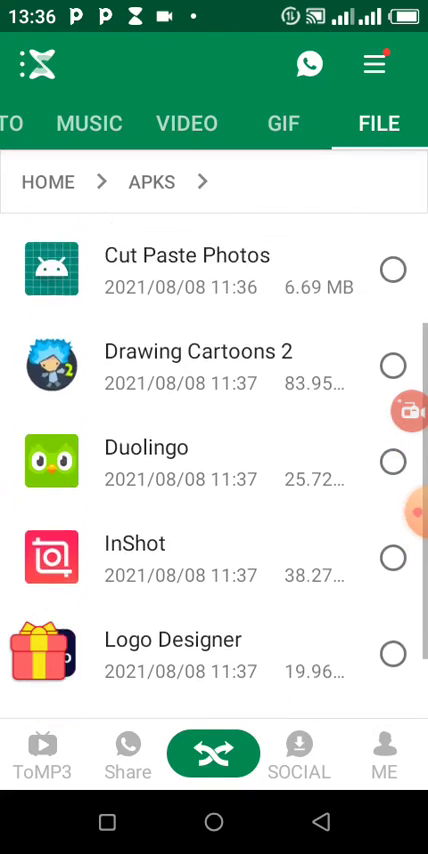
pyautogui.click(48, 181)
pyautogui.moveTo(214, 600); pyautogui.dragTo(214, 400)
pyautogui.click(150, 500)
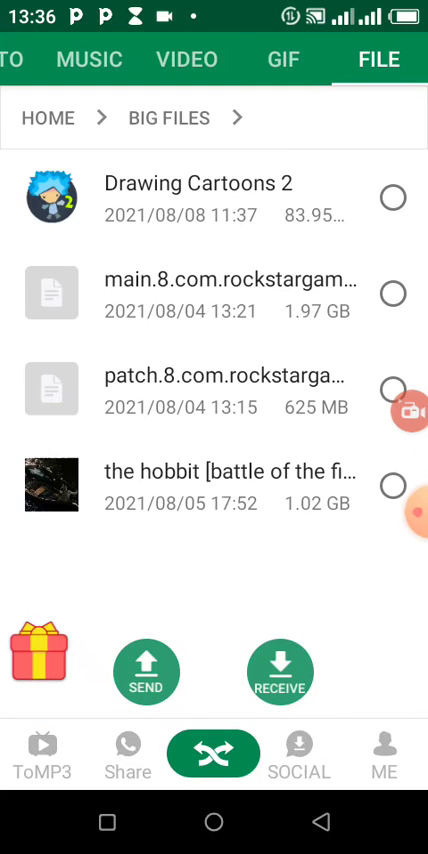
pyautogui.click(48, 118)
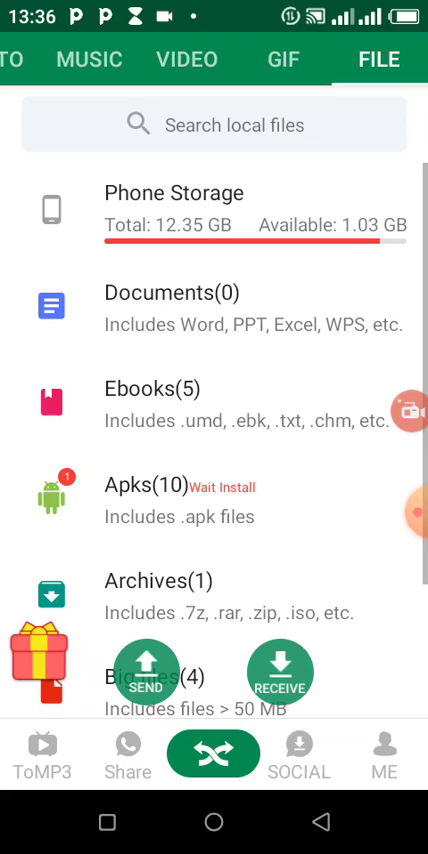
# Switch through Xender's GIF and MUSIC tabs back to the APP tab
pyautogui.click(283, 59)
pyautogui.click(89, 59)
pyautogui.click(112, 59)
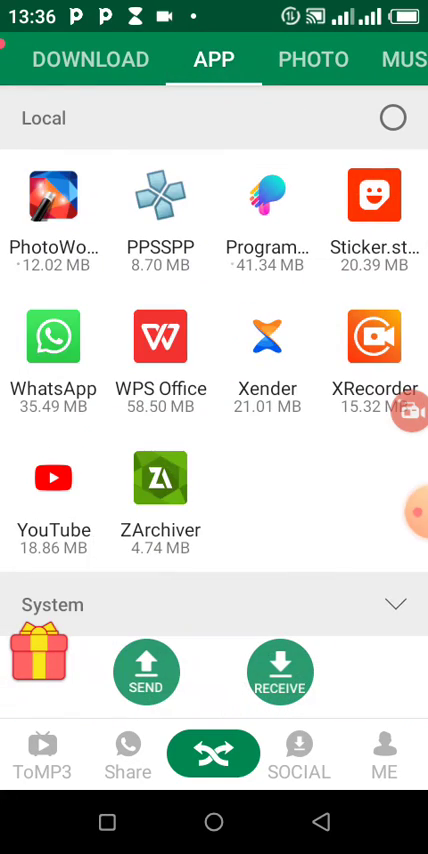
pyautogui.scroll(5, 214, 400)
pyautogui.scroll(5, 214, 400)
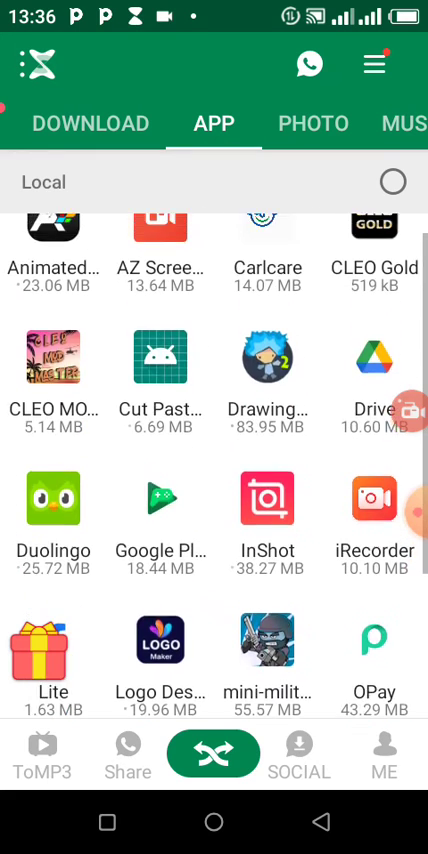
pyautogui.scroll(3, 214, 400)
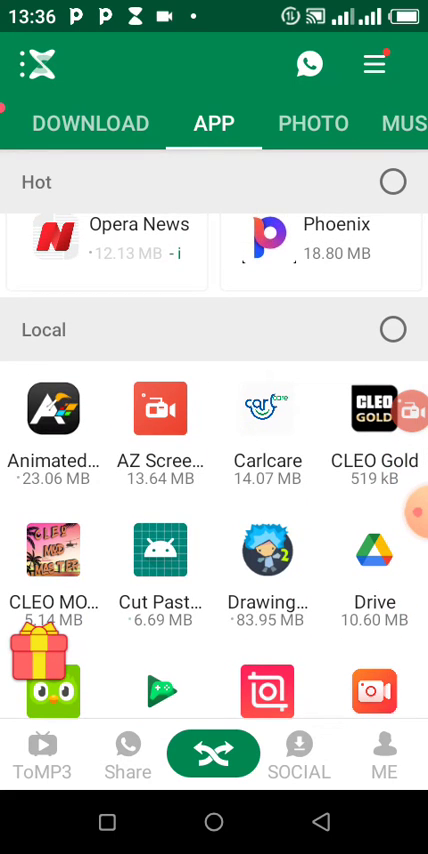
pyautogui.moveTo(60, 400); pyautogui.dragTo(360, 400)
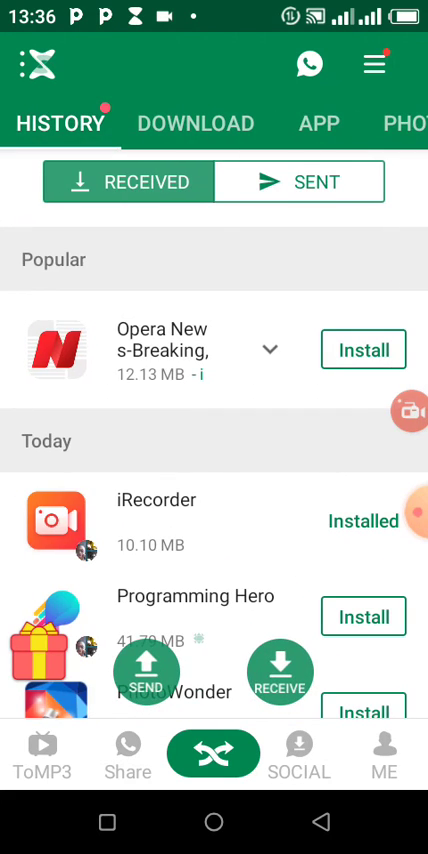
pyautogui.scroll(-4, 214, 450)
pyautogui.scroll(-4, 214, 450)
pyautogui.scroll(-2, 214, 450)
pyautogui.scroll(-2, 214, 450)
pyautogui.scroll(-2, 214, 450)
pyautogui.scroll(-2, 214, 450)
pyautogui.scroll(-2, 214, 450)
pyautogui.scroll(-3, 214, 450)
pyautogui.scroll(-2, 214, 450)
pyautogui.scroll(-2, 214, 450)
pyautogui.scroll(-3, 214, 450)
pyautogui.scroll(-3, 214, 450)
pyautogui.scroll(-3, 214, 450)
pyautogui.scroll(-3, 214, 450)
pyautogui.scroll(-2, 214, 450)
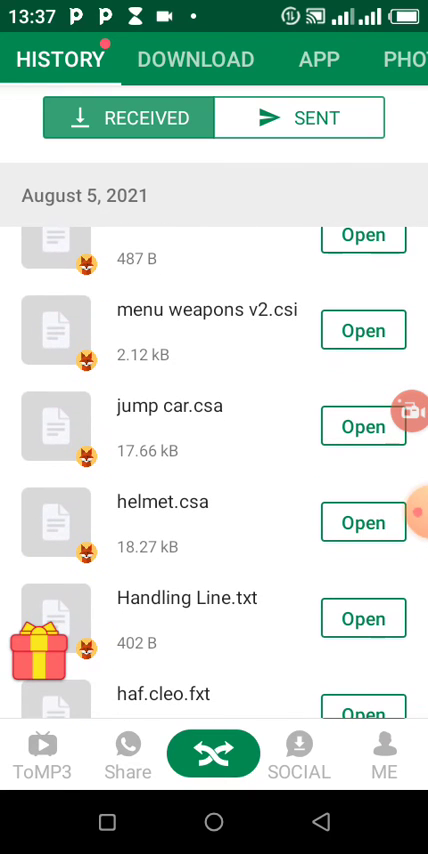